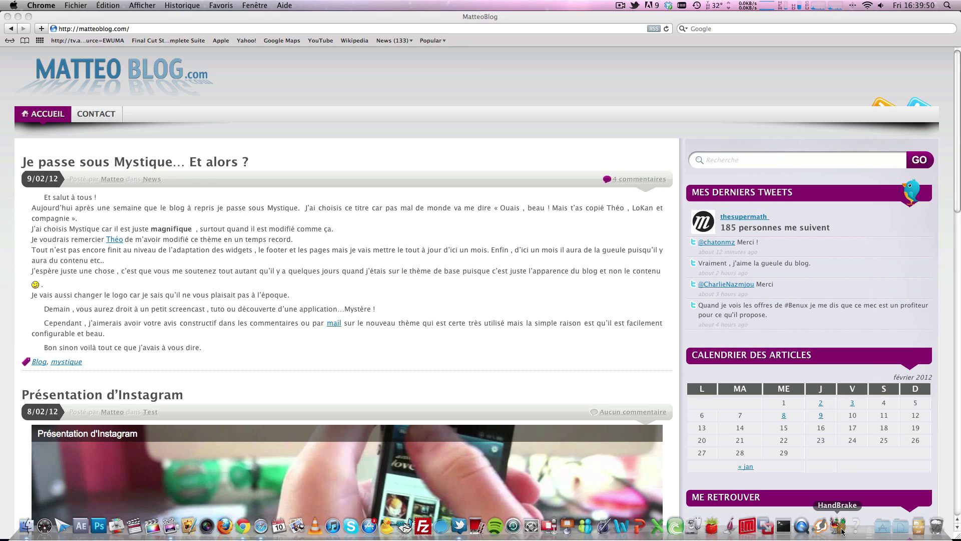
# - Look through the MatteoBlog homepage, covering its latest posts, sidebar widgets and the theme and WordPress credits in the footer
pyautogui.click(388, 279)
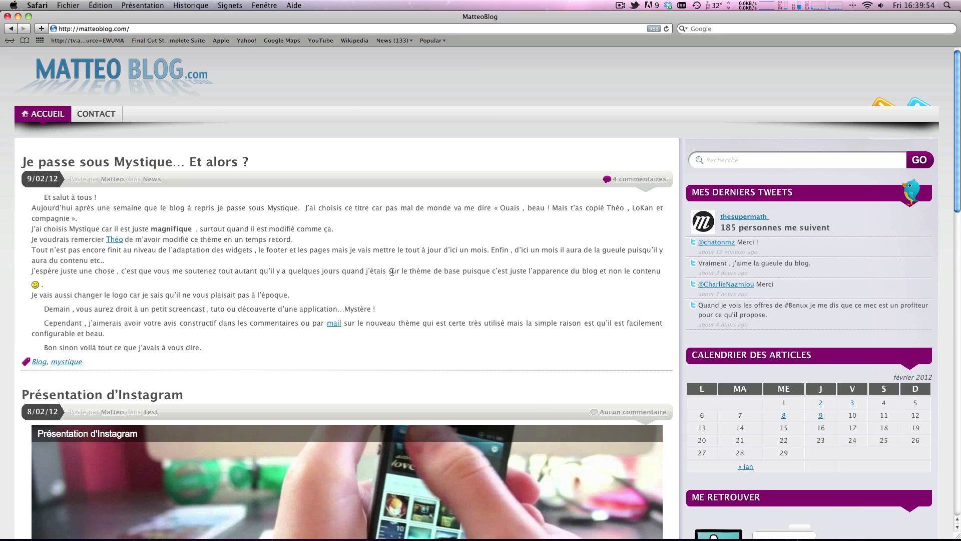
pyautogui.moveTo(400, 272); pyautogui.dragTo(393, 207)
pyautogui.click(393, 227)
pyautogui.scroll(-10, 564, 240)
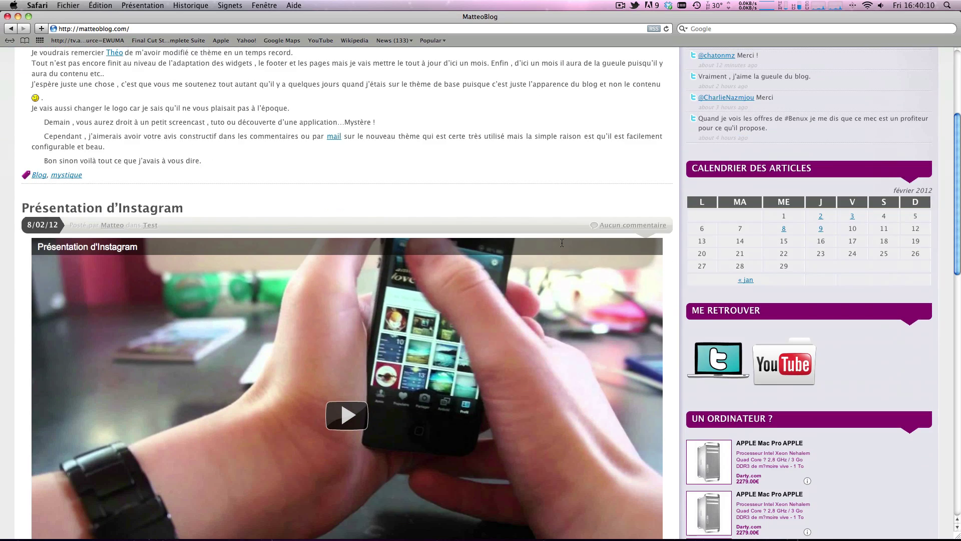
pyautogui.scroll(-15, 564, 240)
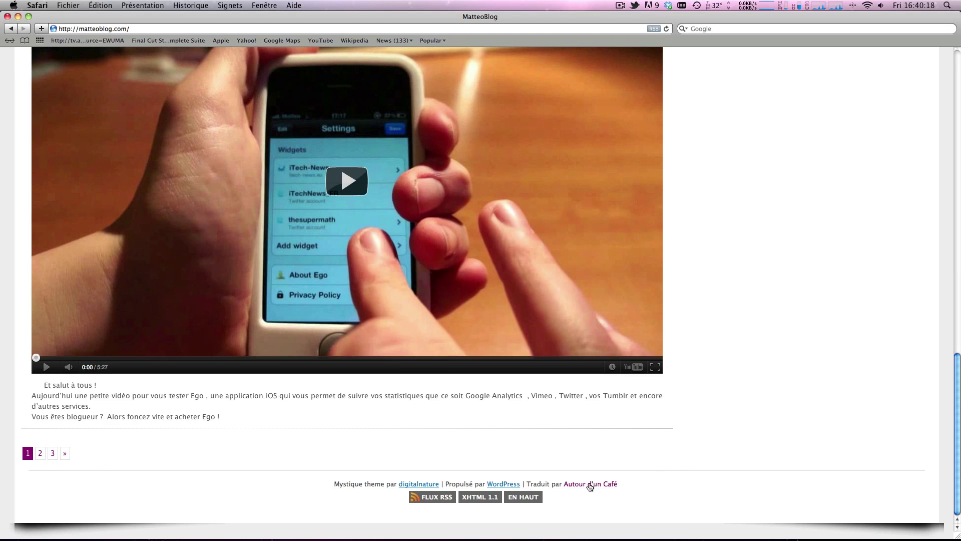
pyautogui.moveTo(450, 481); pyautogui.dragTo(516, 485)
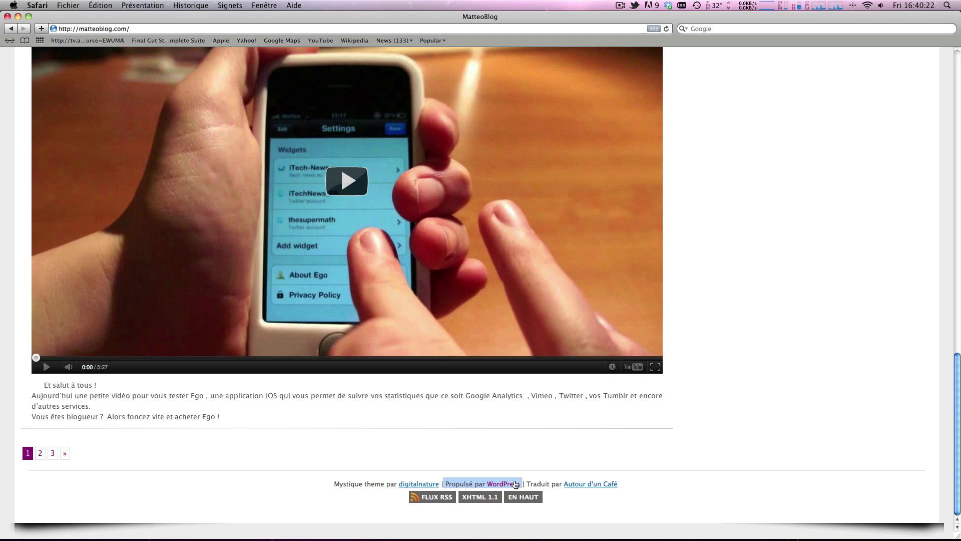
pyautogui.click(516, 483)
pyautogui.press('super+bracketleft')
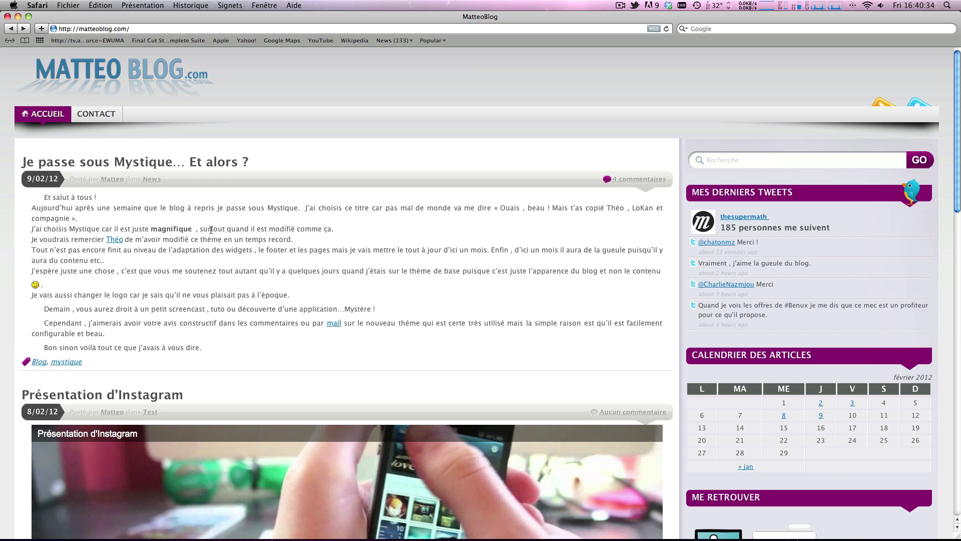
pyautogui.scroll(-1, 211, 230)
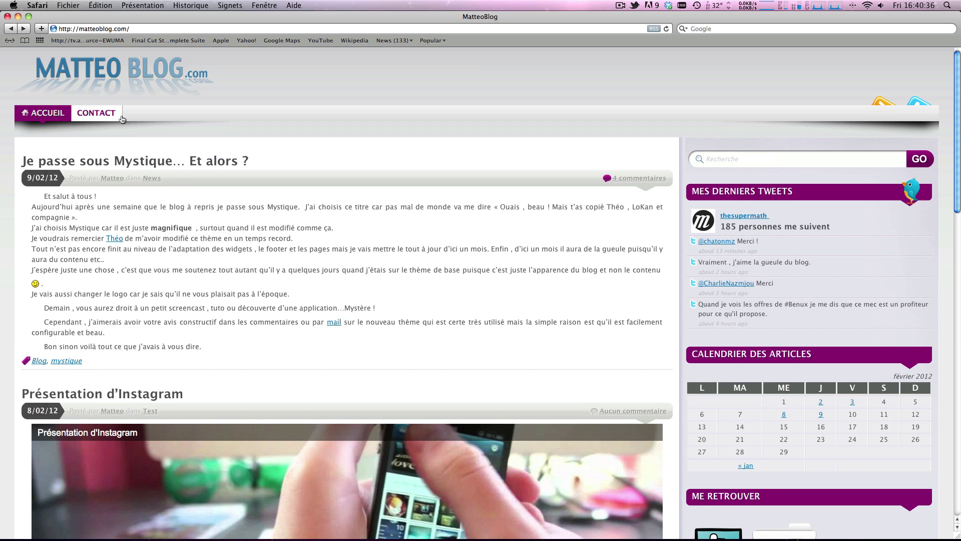
pyautogui.scroll(-5, 335, 128)
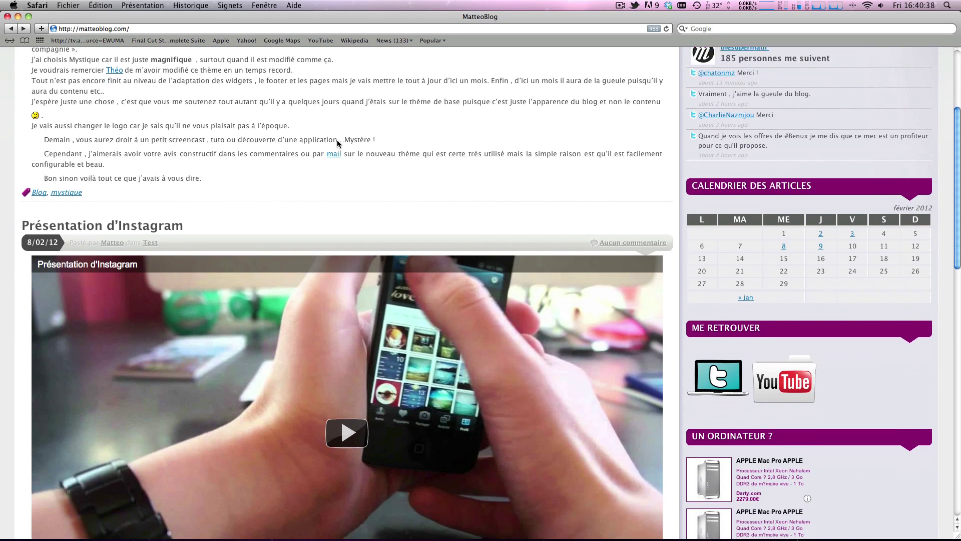
pyautogui.scroll(-2, 337, 144)
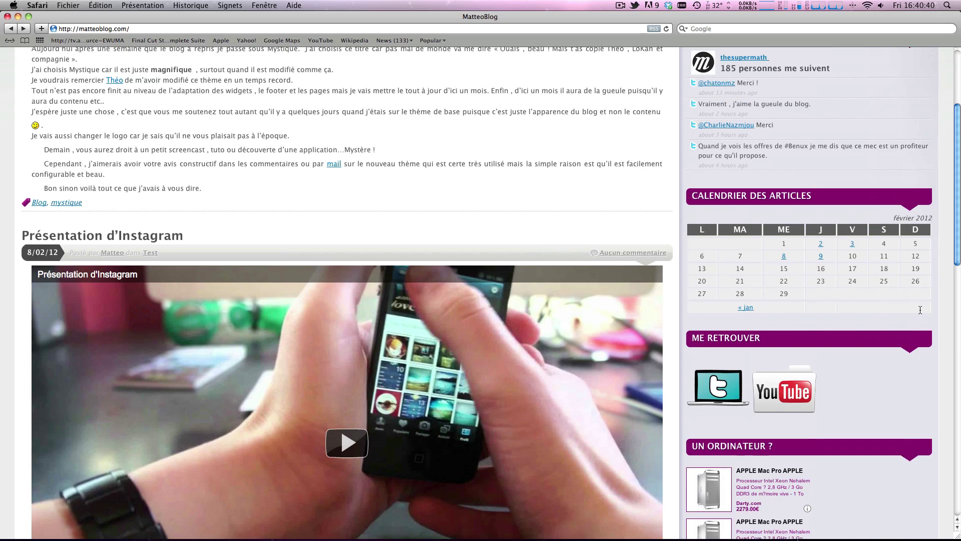
pyautogui.scroll(2, 501, 280)
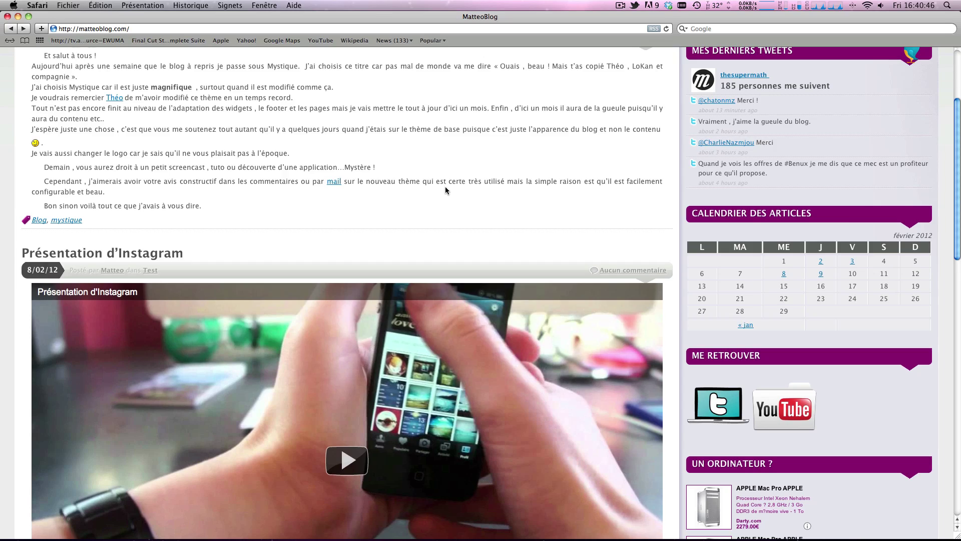
pyautogui.scroll(5, 433, 183)
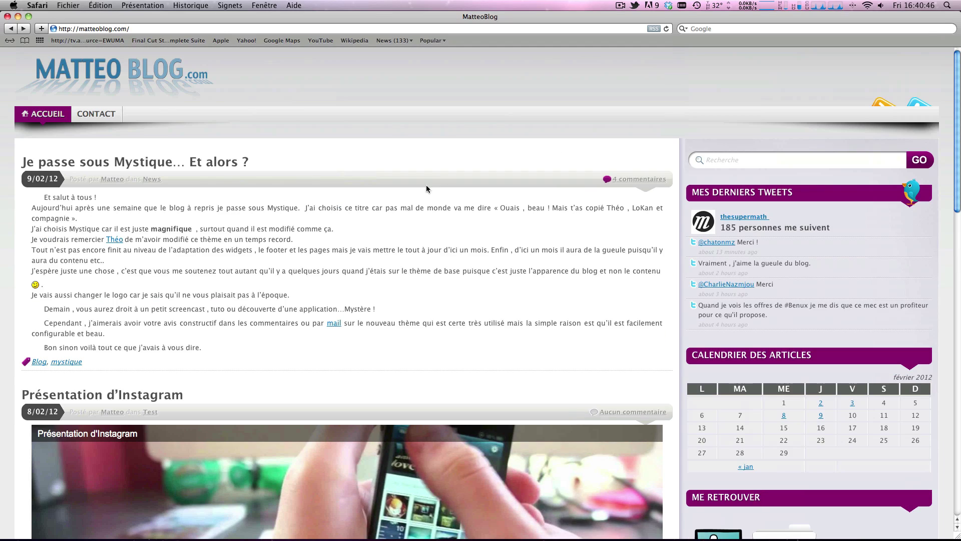
# - View the blog's Contact page with its message form and comment area, and return to the homepage
pyautogui.click(98, 113)
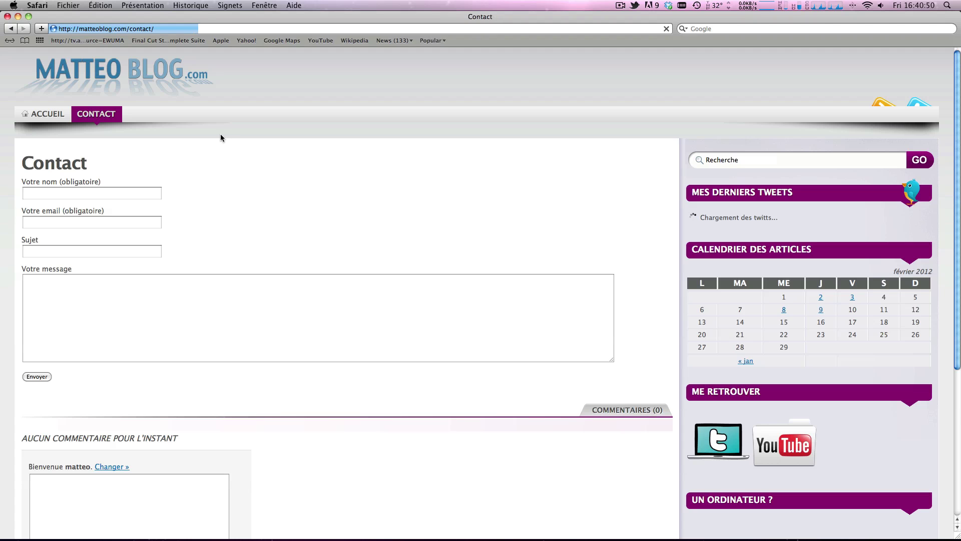
pyautogui.scroll(-4, 581, 335)
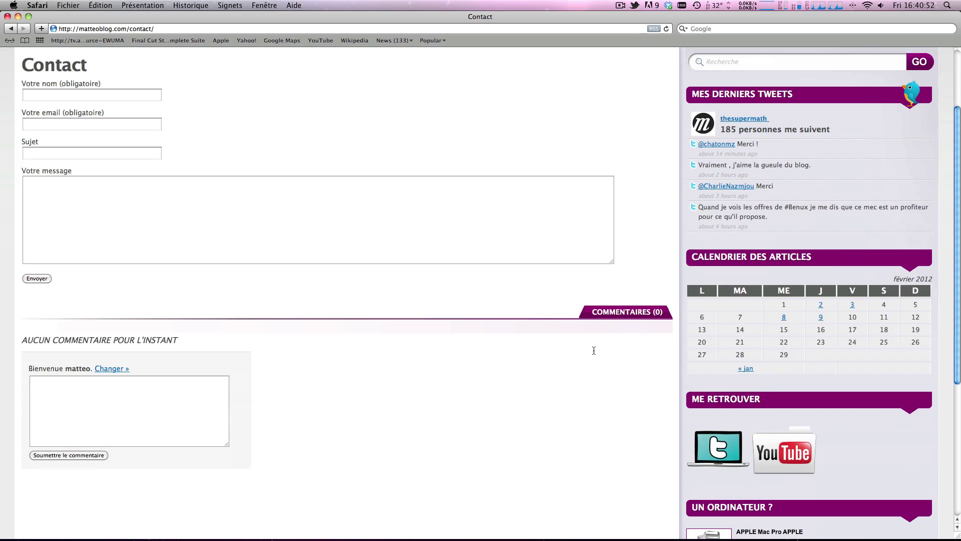
pyautogui.scroll(4, 408, 503)
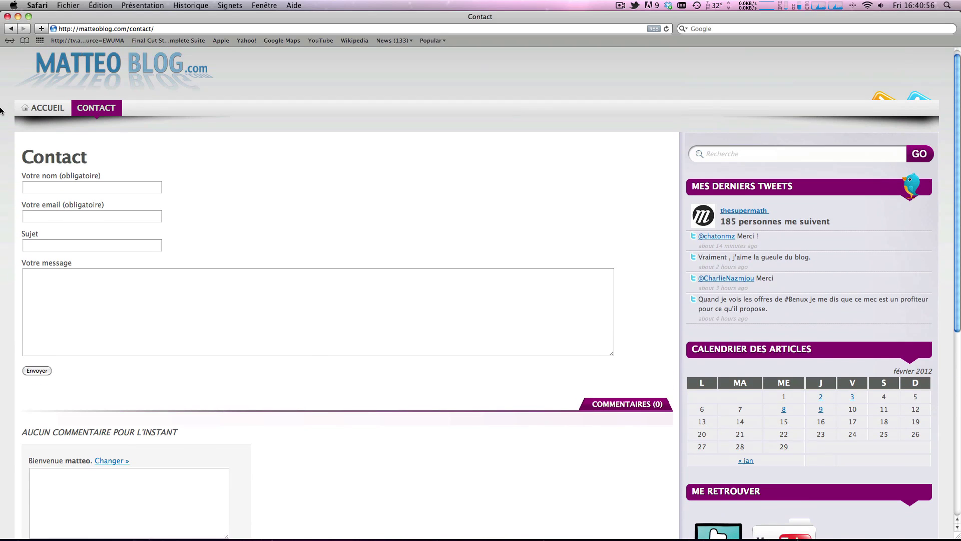
pyautogui.scroll(-2, 301, 251)
pyautogui.click(58, 60)
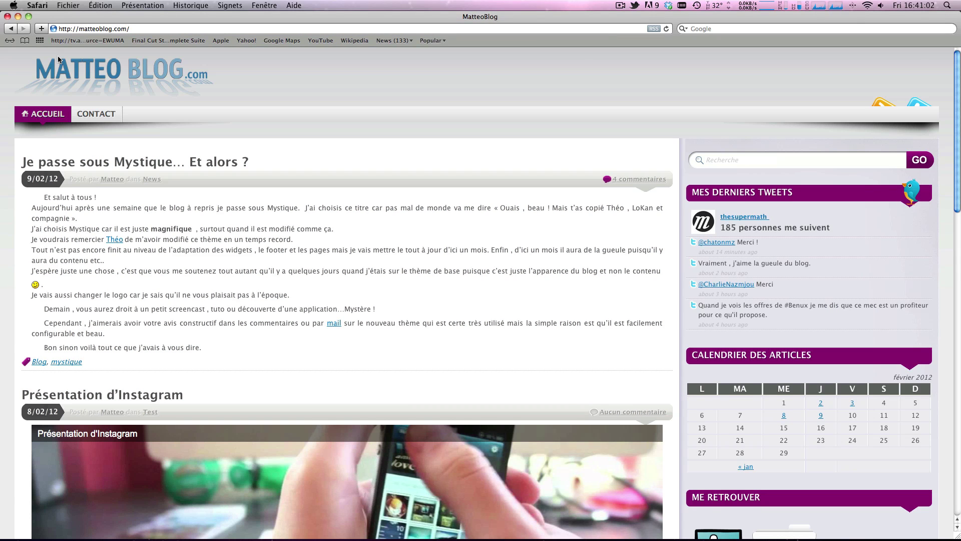
# - Look over the homepage down to its footer again and highlight the matteoblog.com address
pyautogui.scroll(-10, 58, 60)
pyautogui.scroll(-12, 58, 60)
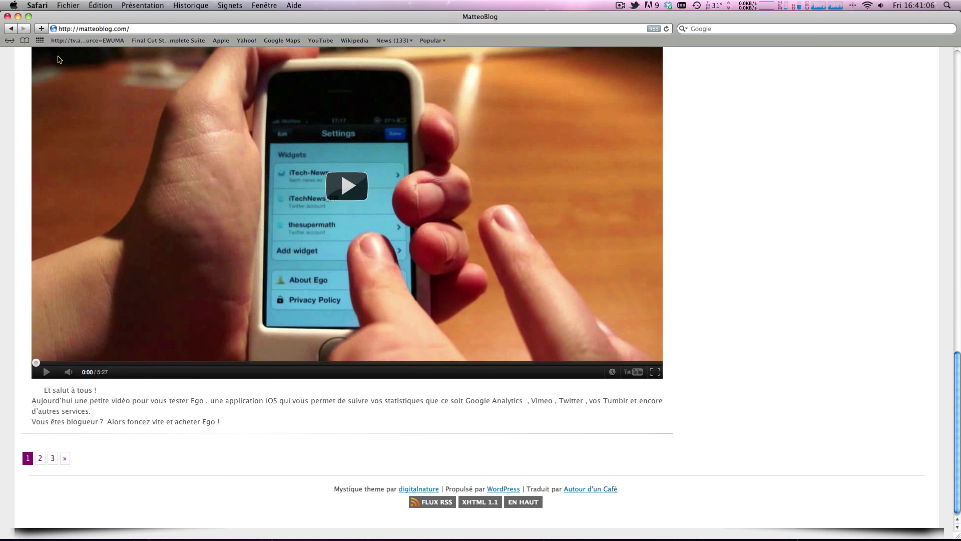
pyautogui.scroll(20, 57, 59)
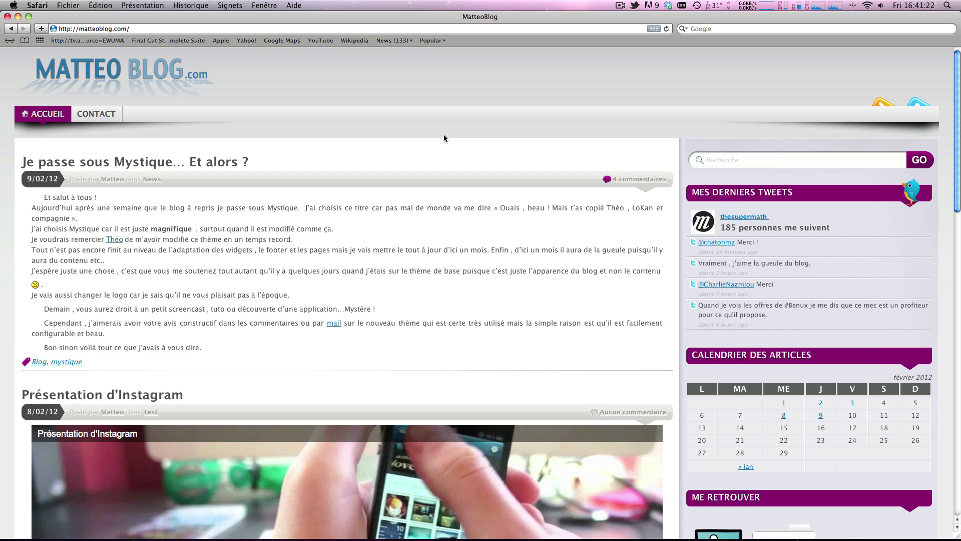
pyautogui.moveTo(86, 29); pyautogui.dragTo(128, 29)
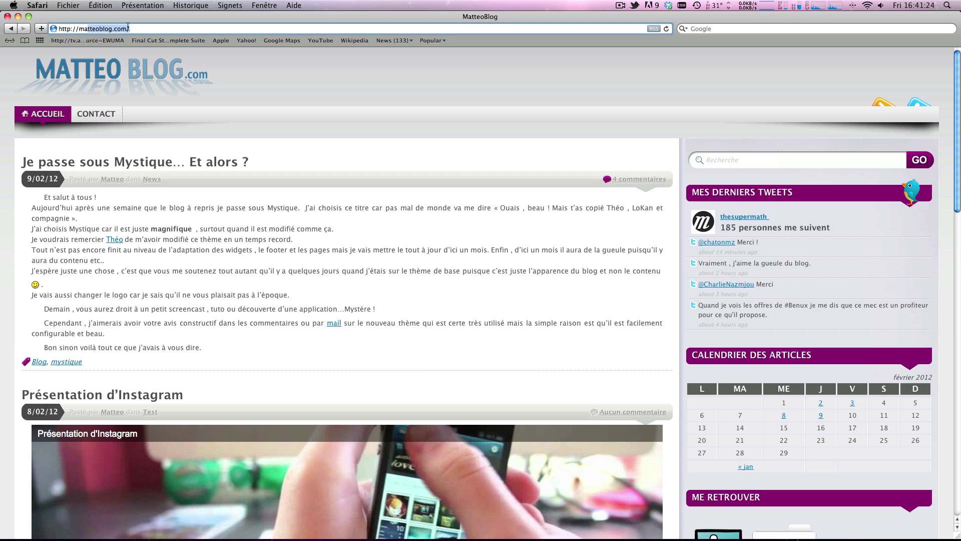
pyautogui.click(261, 199)
# - Clear the desktop by hiding the browser, closing the ScreenFlow disk window and hiding the Twitter timeline
pyautogui.press('super+h')
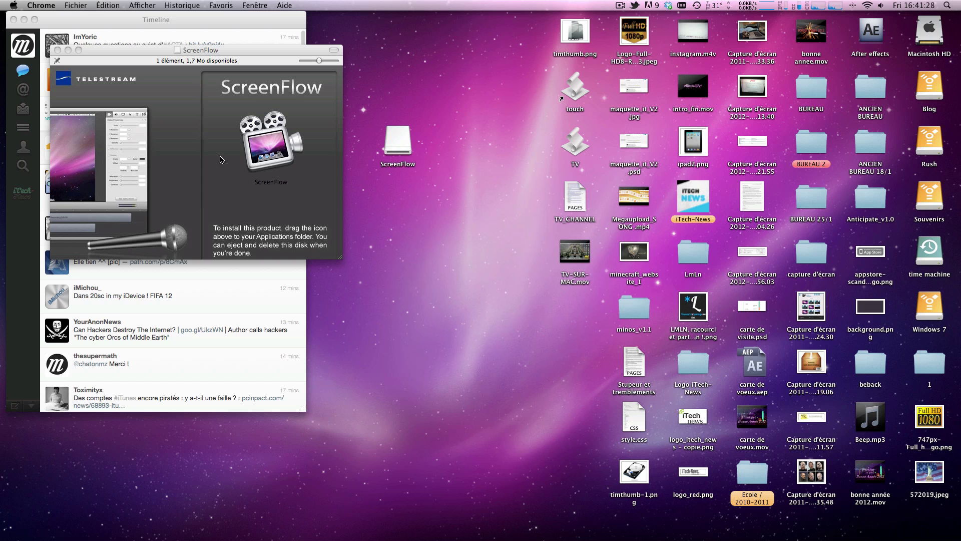
pyautogui.click(57, 50)
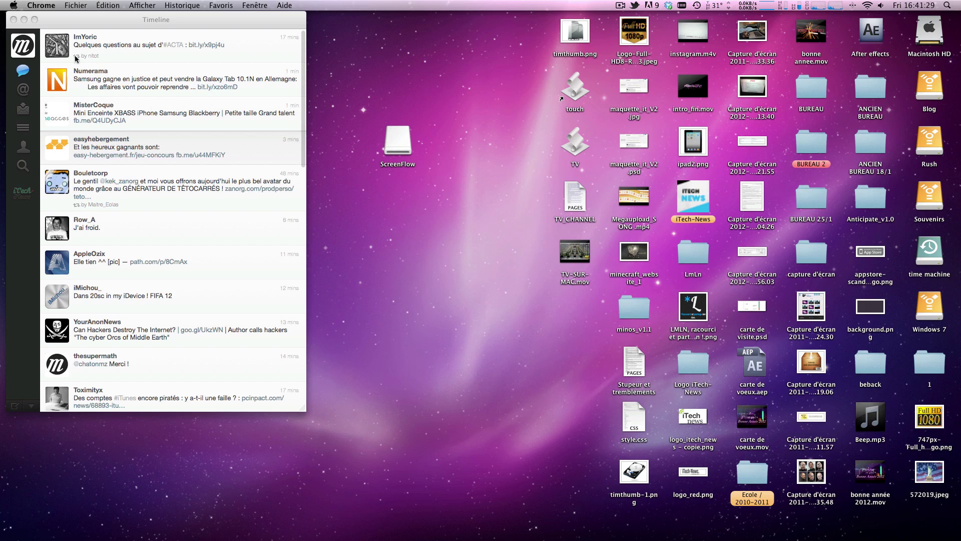
pyautogui.click(125, 78)
pyautogui.press('super+h')
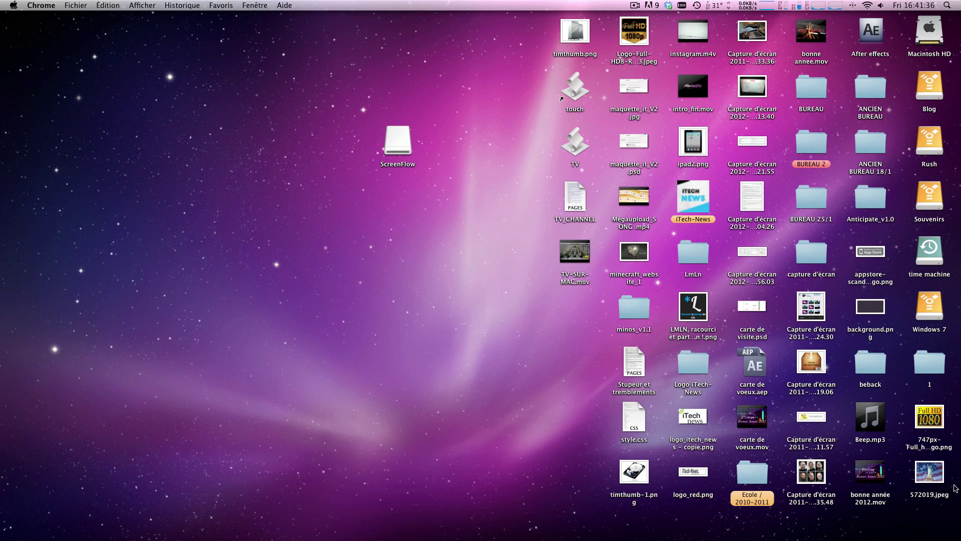
# - Launch HandBrake and check the file size of instagram.mov in the source chooser's Podcast à envoyer folder
pyautogui.moveTo(941, 538)
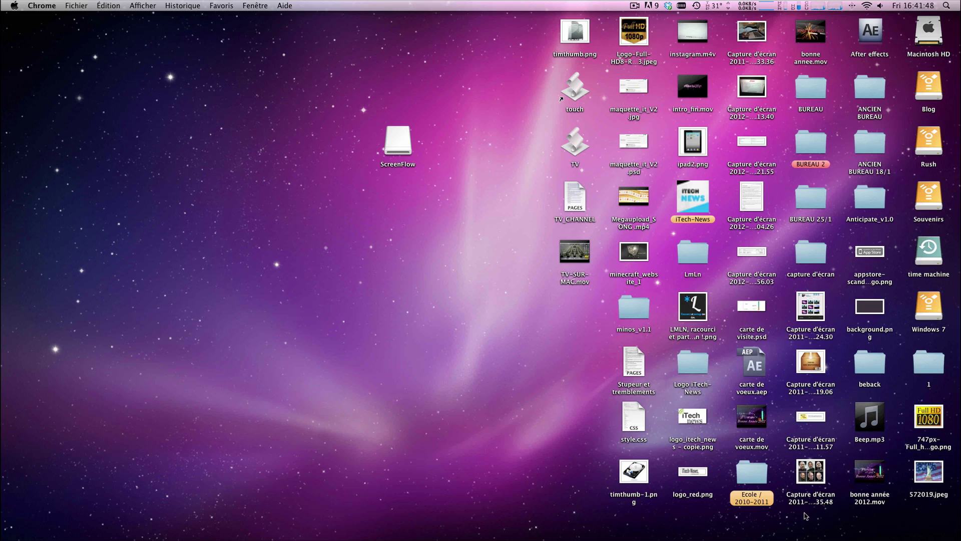
pyautogui.moveTo(841, 539)
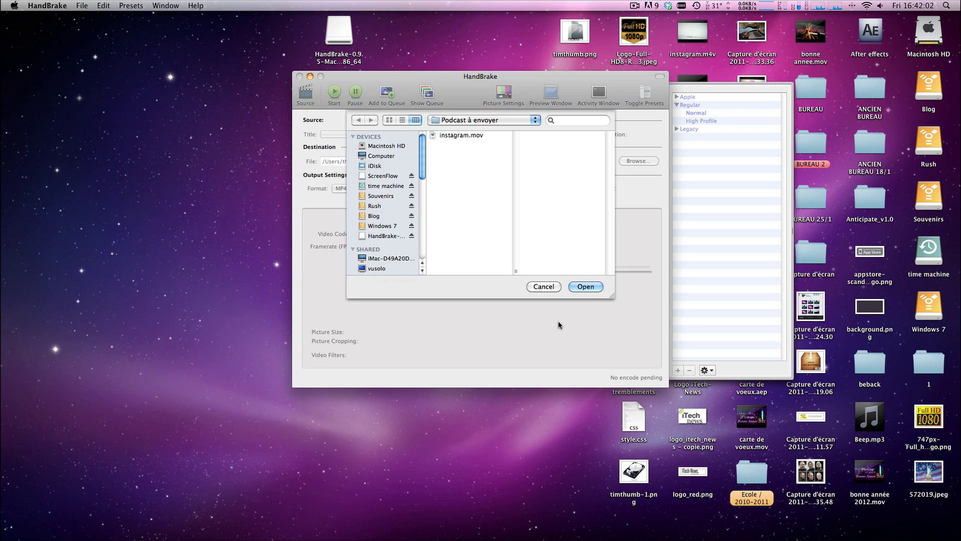
pyautogui.click(453, 136)
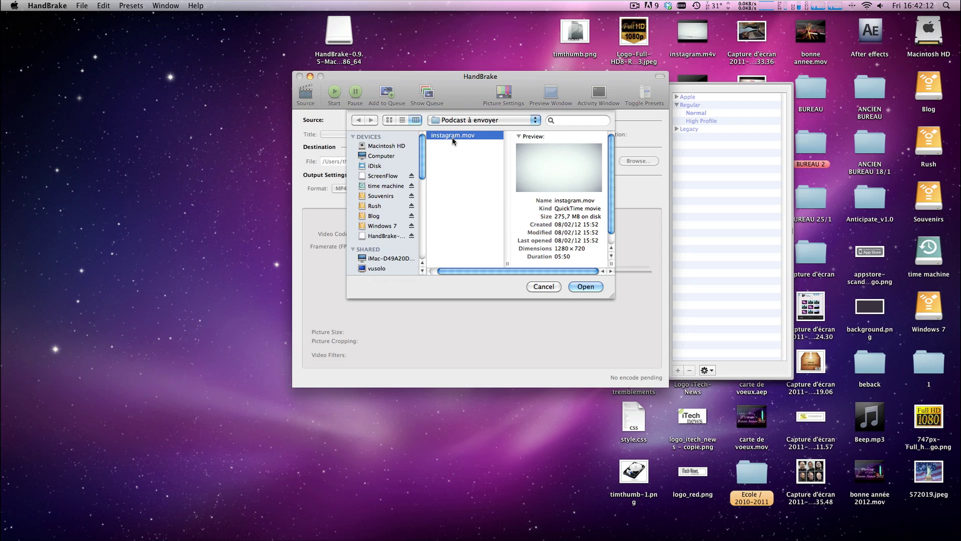
pyautogui.click(560, 219)
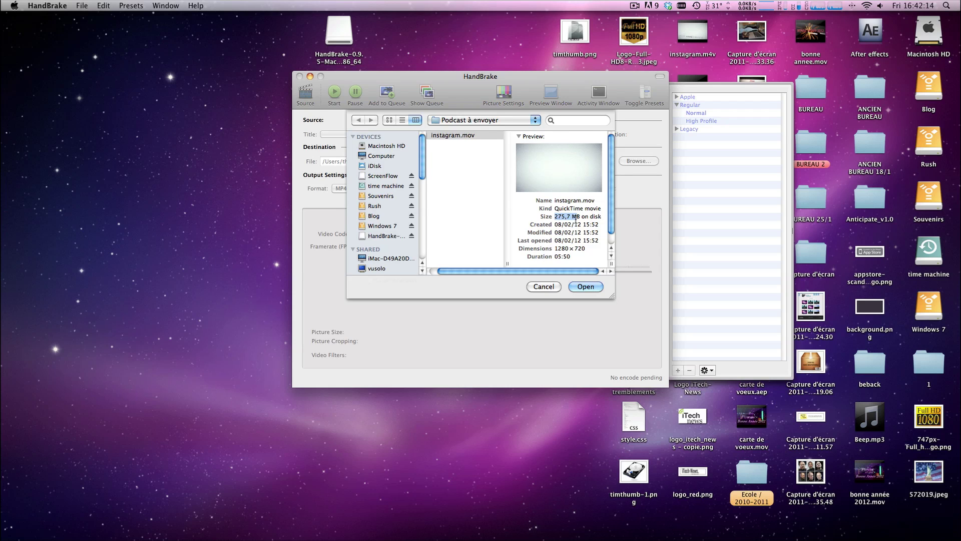
pyautogui.moveTo(555, 218); pyautogui.dragTo(575, 219)
pyautogui.click(453, 135)
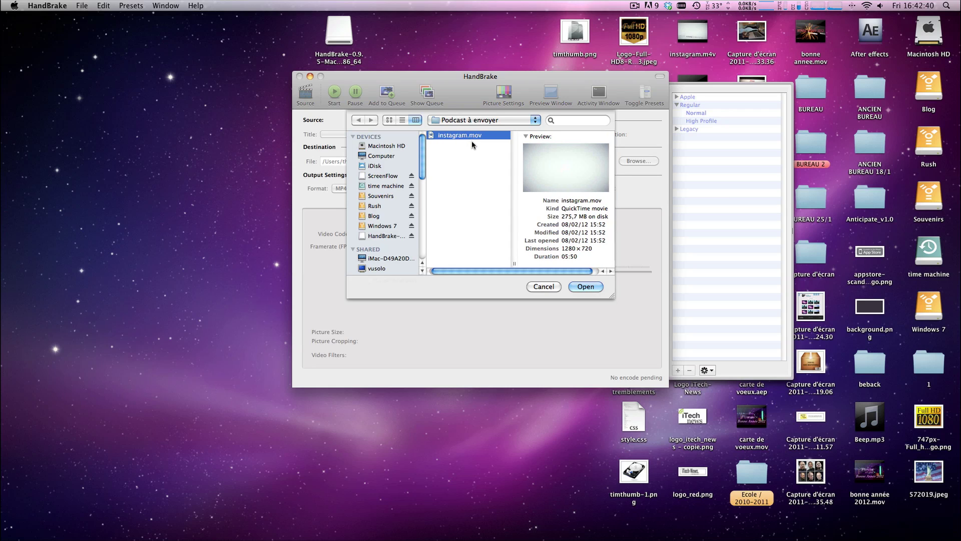
# - Browse the Blog drive, check the file size of FCP.mov and open it as the source video
pyautogui.click(371, 216)
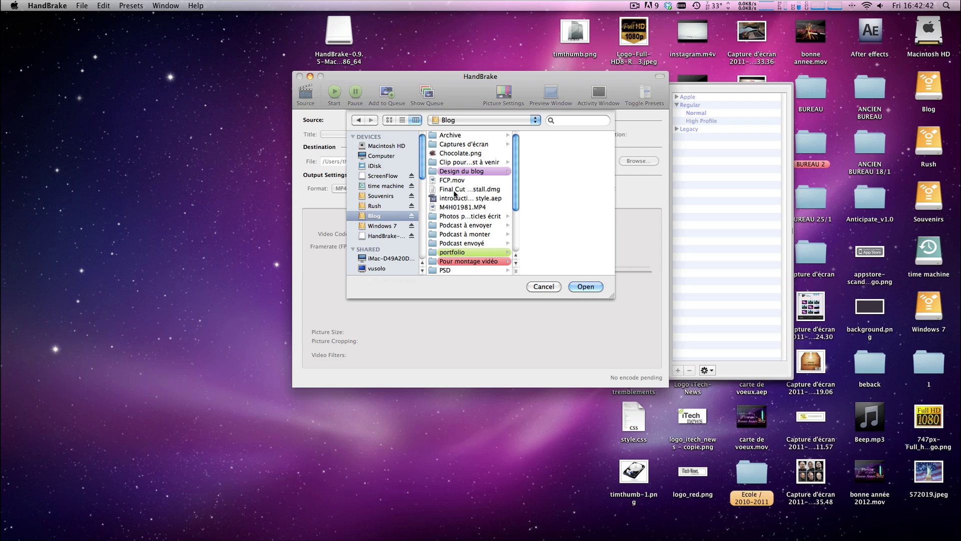
pyautogui.scroll(-3, 463, 193)
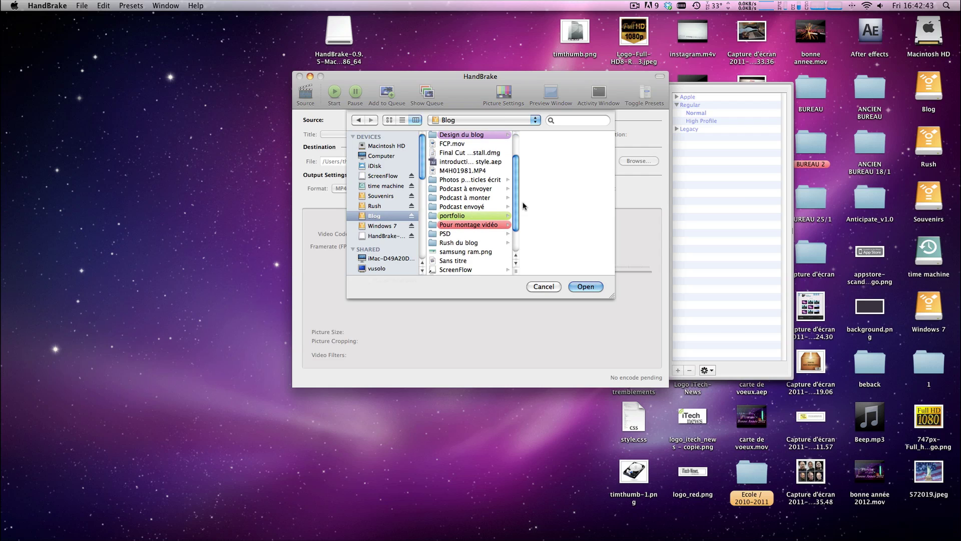
pyautogui.click(483, 206)
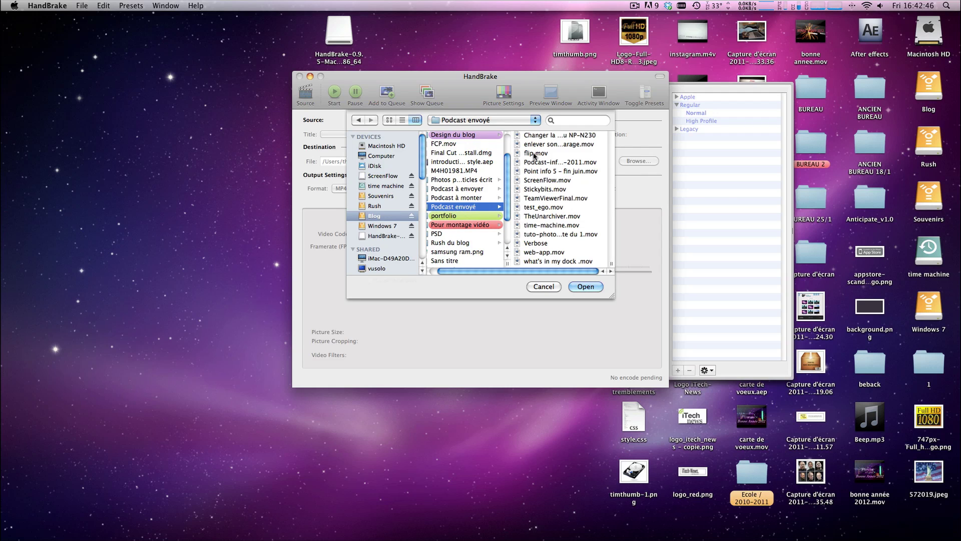
pyautogui.click(469, 145)
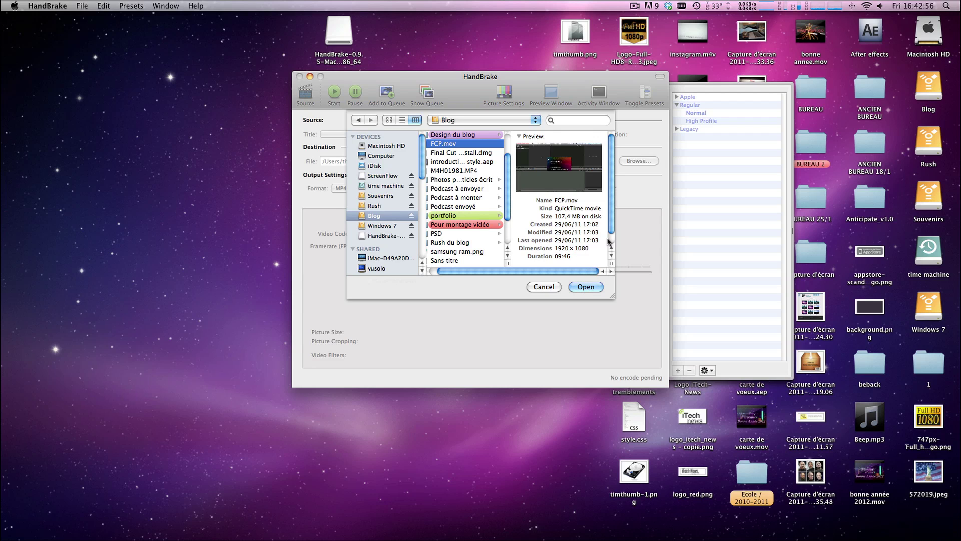
pyautogui.moveTo(554, 216); pyautogui.dragTo(587, 216)
pyautogui.click(586, 216)
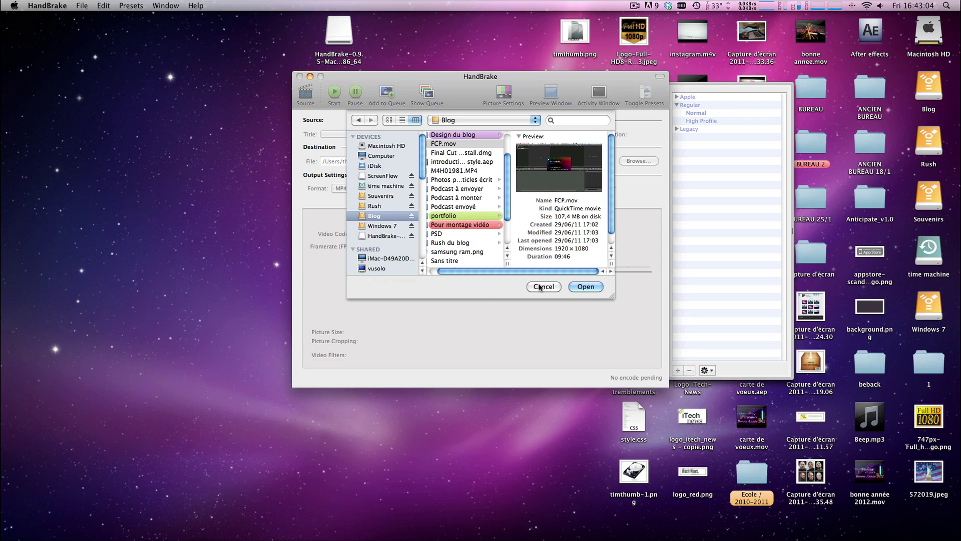
pyautogui.click(574, 287)
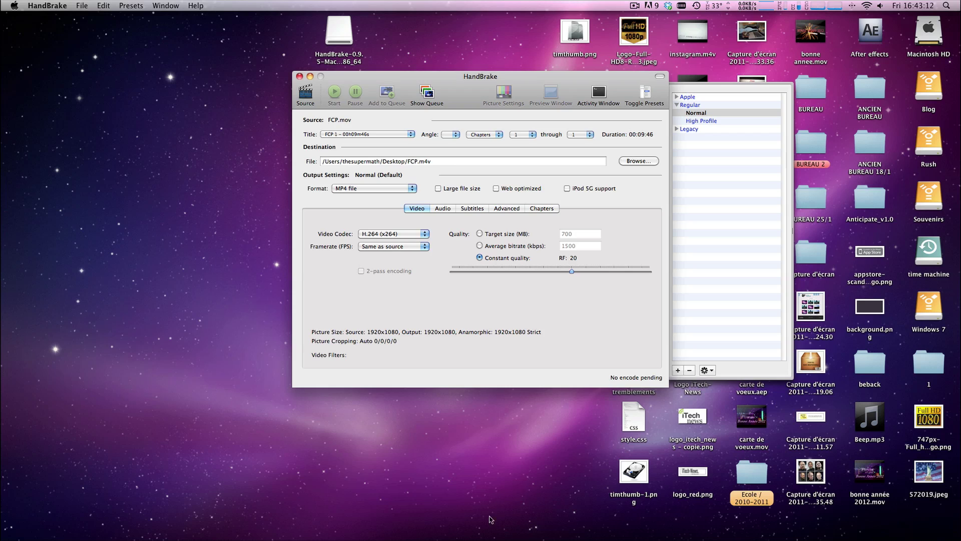
# - Start encoding FCP.mov to FCP.m4v on the Desktop, using the Normal preset and MP4 format
pyautogui.click(485, 468)
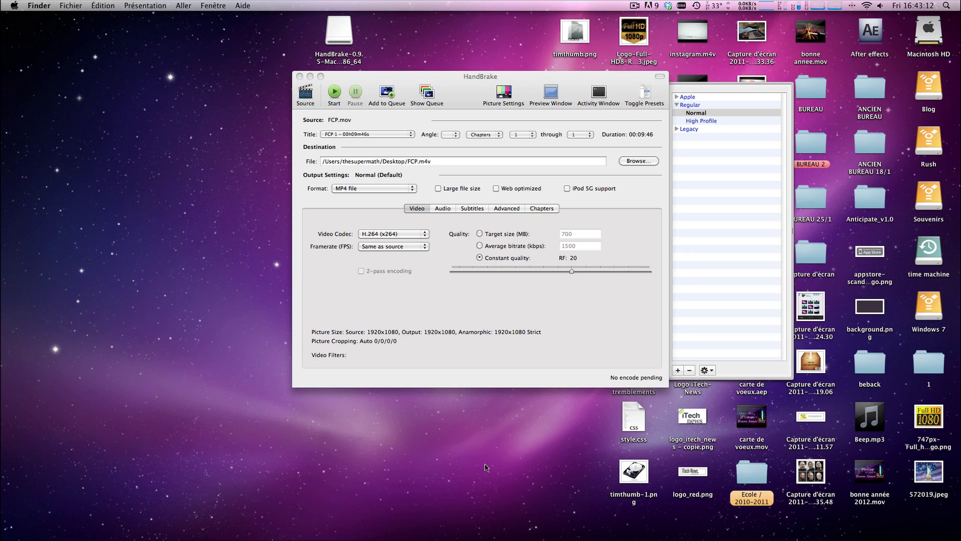
pyautogui.click(535, 310)
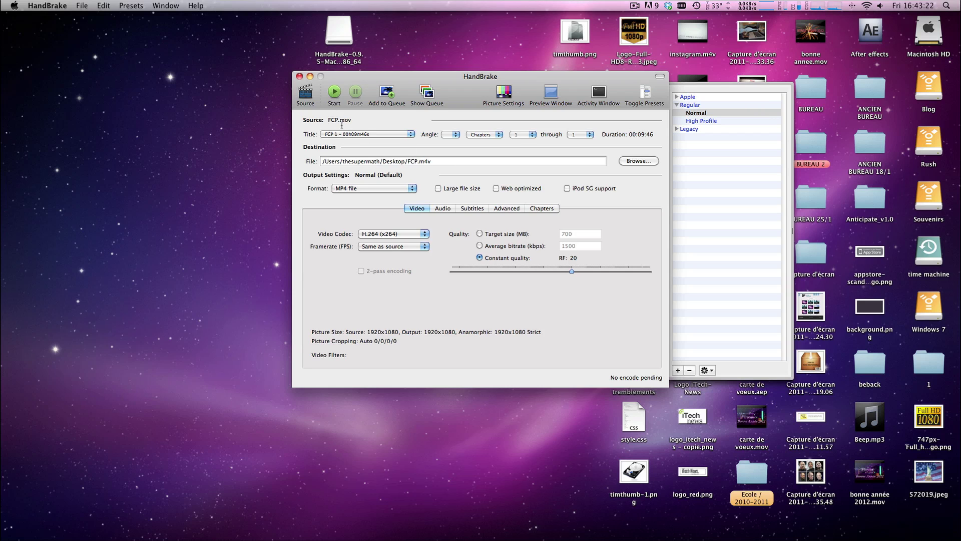
pyautogui.click(396, 162)
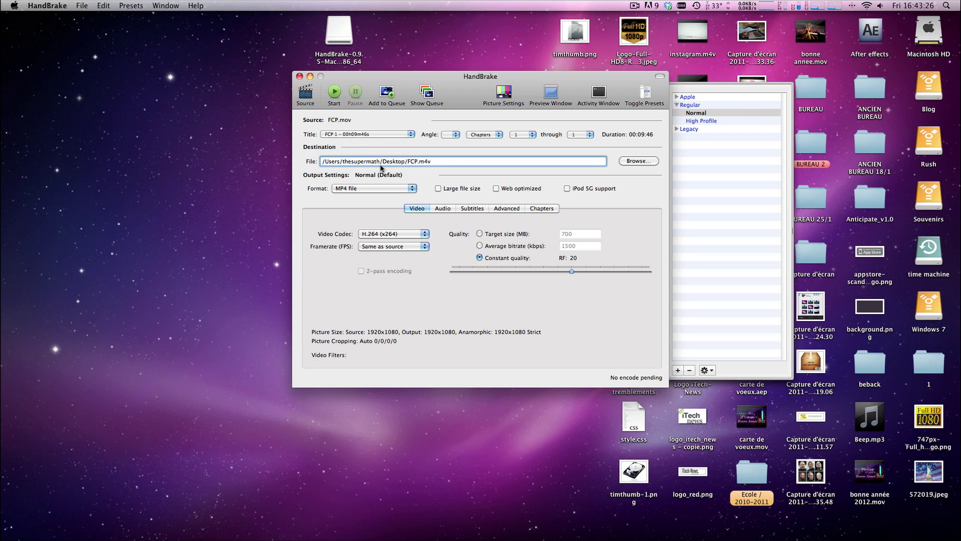
pyautogui.click(334, 95)
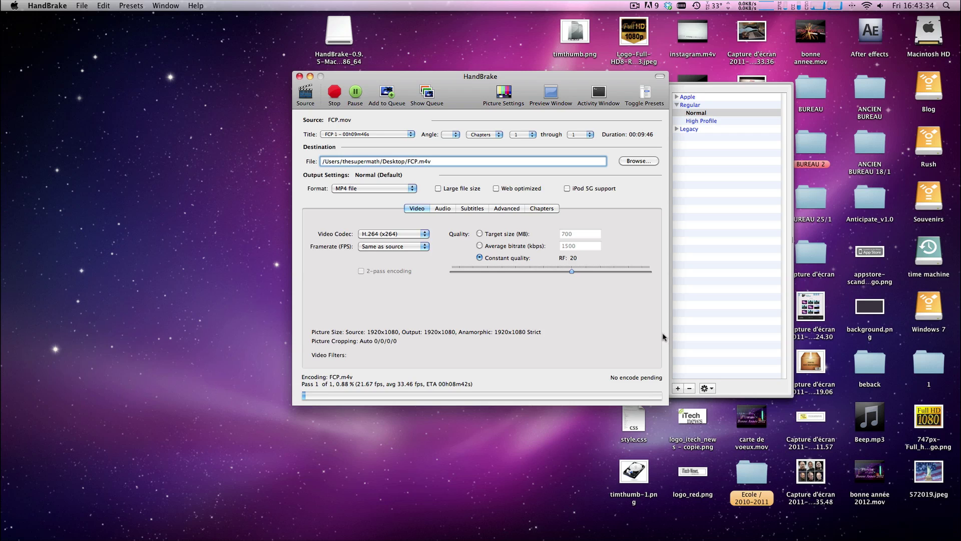
# - Move the HandBrake window aside to uncover the desktop and select the FCP.m4v output file there
pyautogui.moveTo(372, 87); pyautogui.dragTo(241, 182)
pyautogui.moveTo(389, 126); pyautogui.dragTo(148, 31)
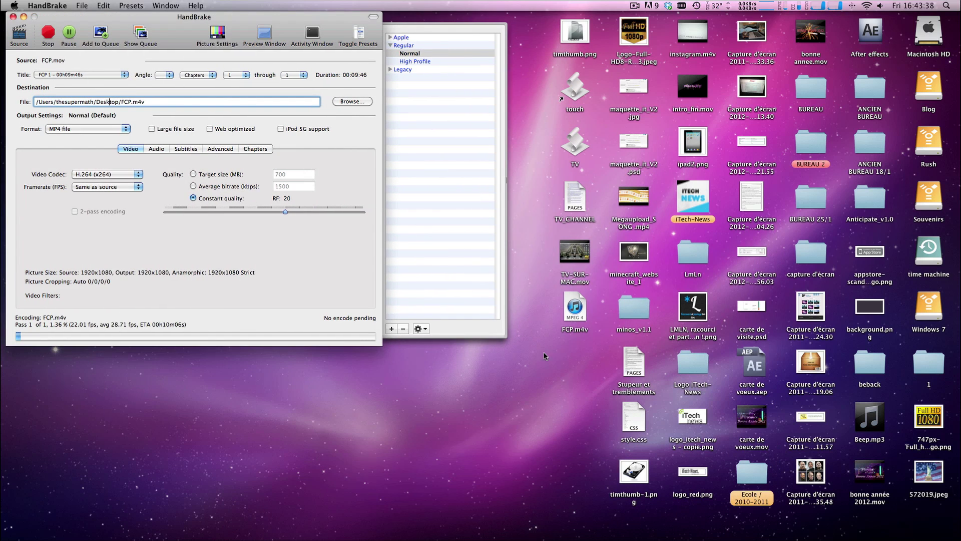
pyautogui.click(573, 326)
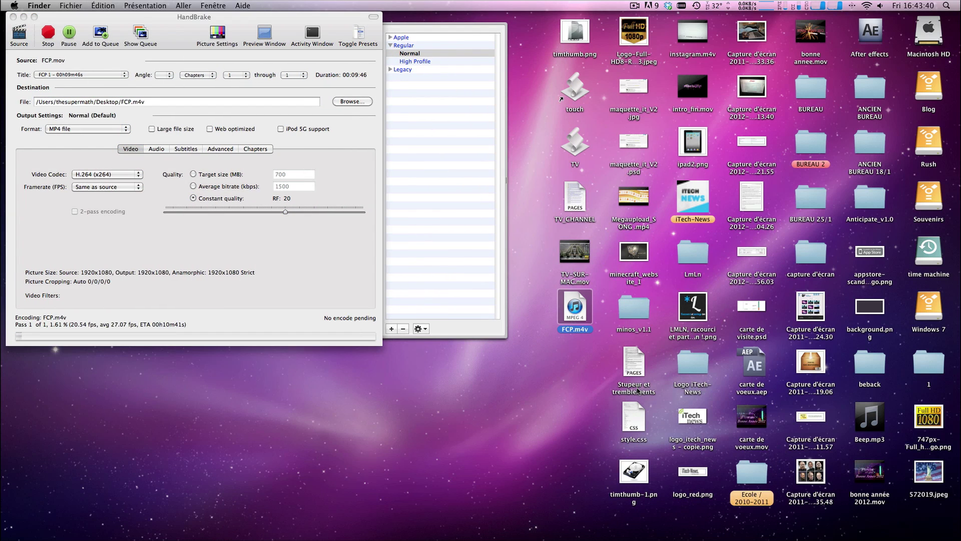
# - Check the available output formats in HandBrake and keep MP4 file as the format
pyautogui.click(138, 211)
pyautogui.click(90, 129)
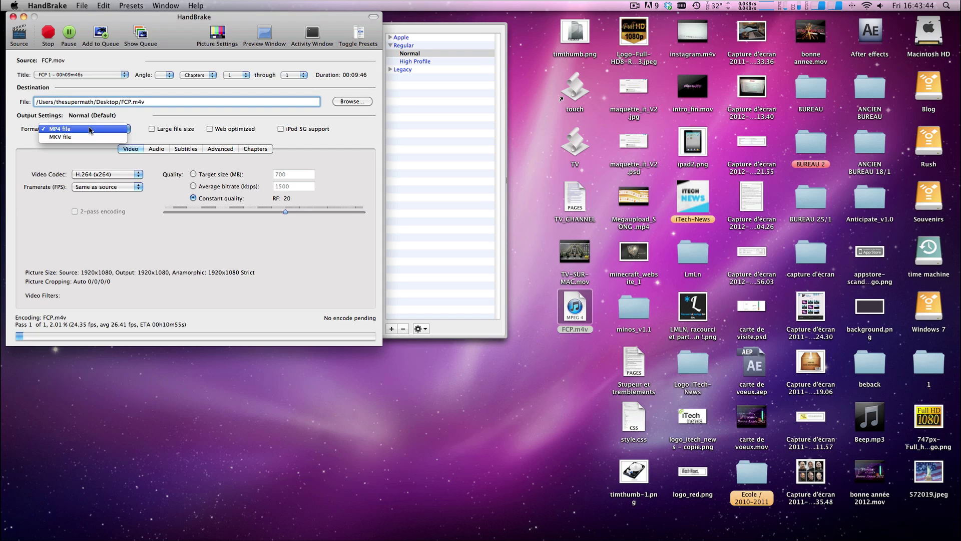
pyautogui.click(91, 129)
pyautogui.click(90, 129)
pyautogui.click(90, 129)
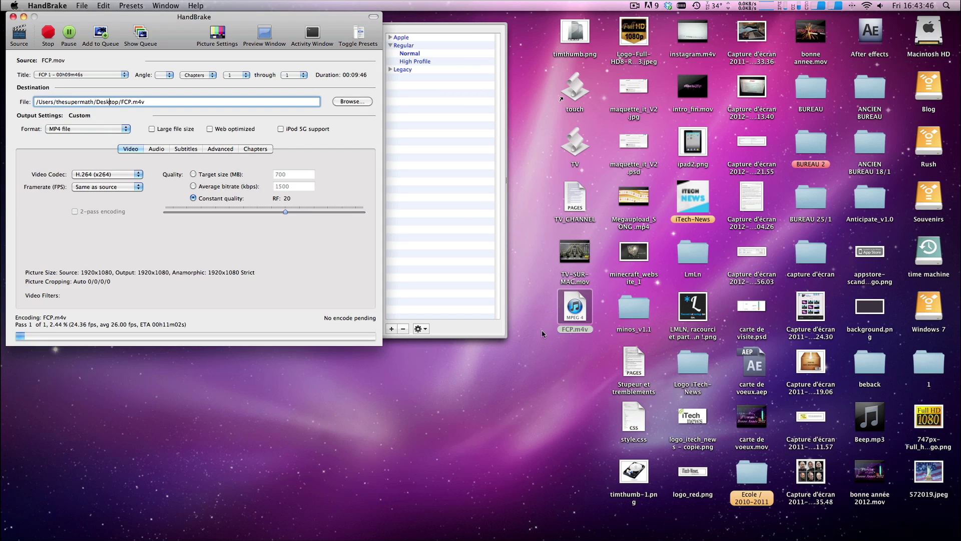
# - Select and deselect FCP.m4v on the desktop, and move the HandBrake window back toward the middle of the screen
pyautogui.click(564, 317)
pyautogui.click(541, 237)
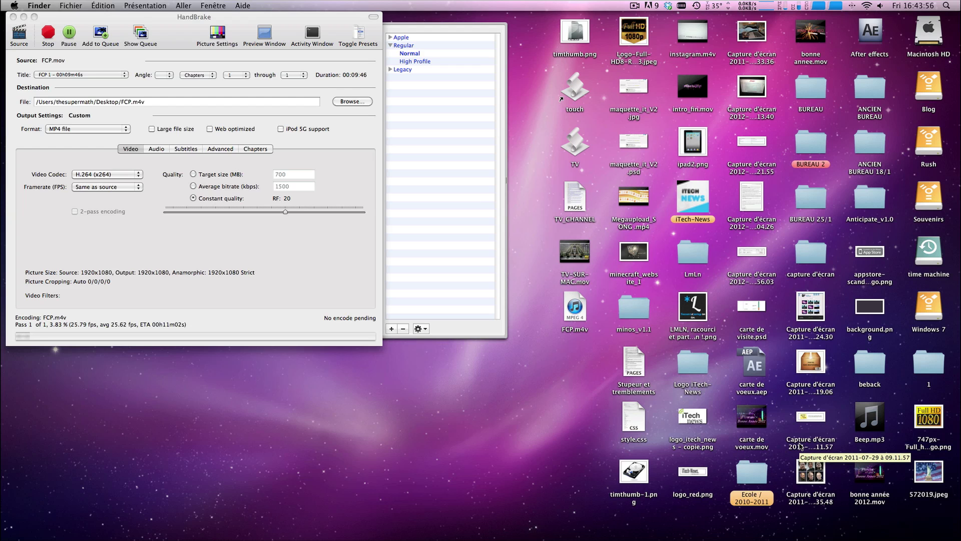
pyautogui.moveTo(280, 14); pyautogui.dragTo(458, 60)
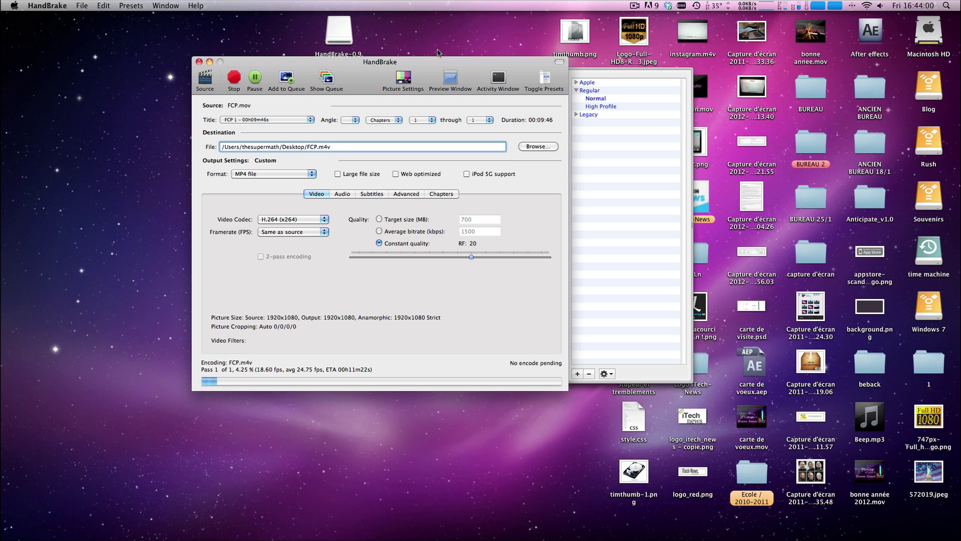